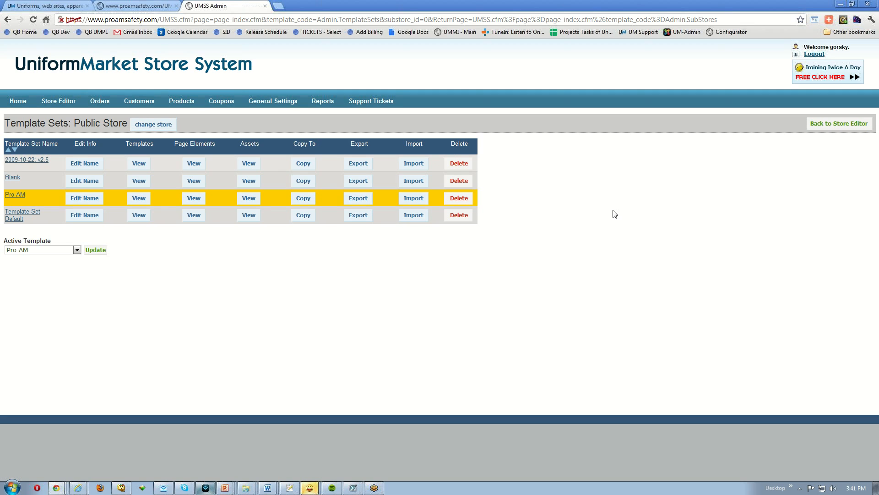
Open SampleTemplate from the Pro AM template set and copy its entire content
click(134, 199)
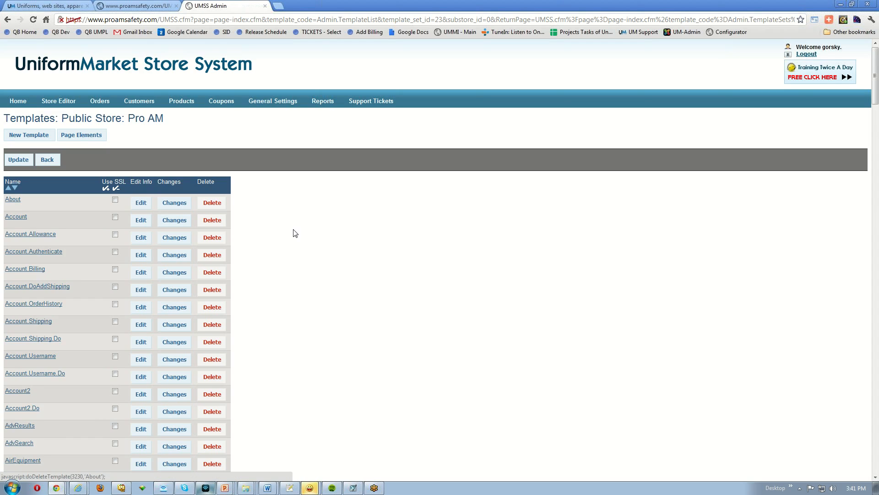
scroll(334, 257, down, 20)
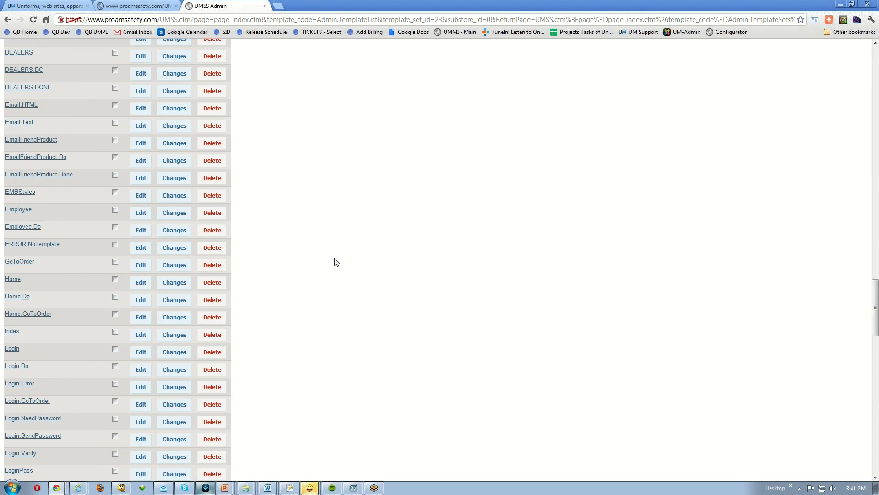
scroll(336, 262, down, 10)
drag(67, 228, 5, 229)
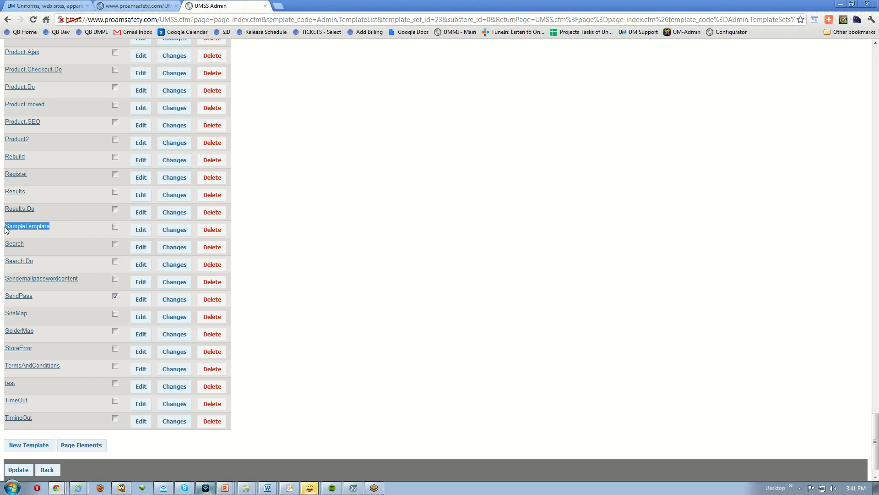
click(30, 229)
click(393, 301)
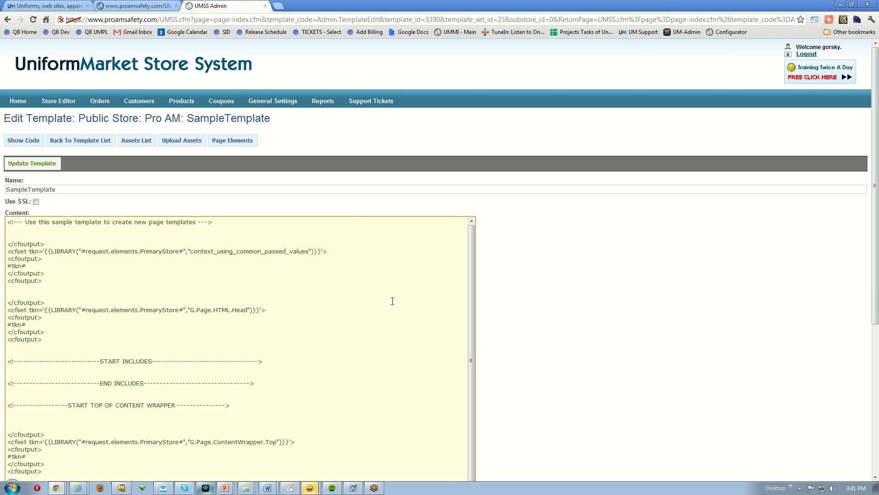
key(ctrl+a)
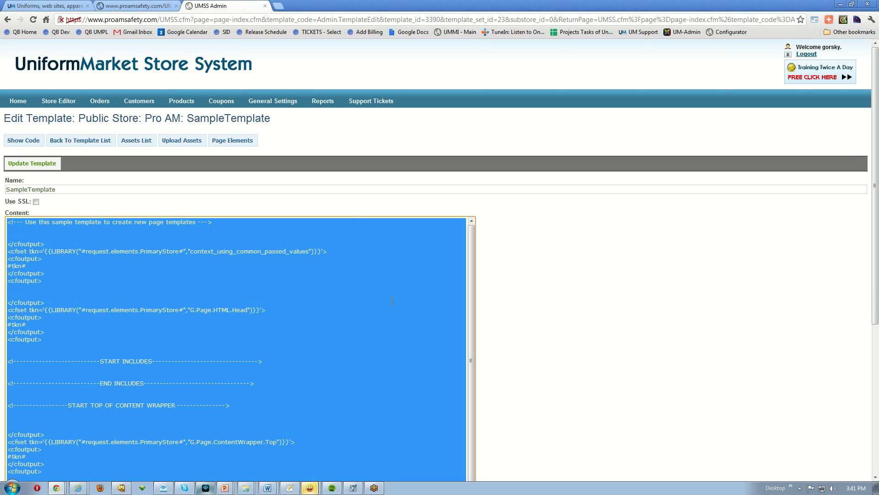
Start a new template in the Pro AM set and paste the copied sample code as its content
click(83, 144)
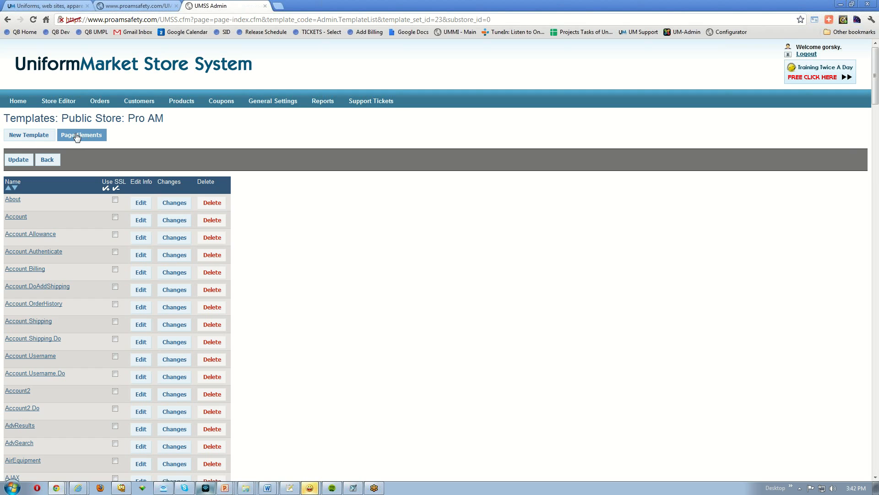
click(34, 137)
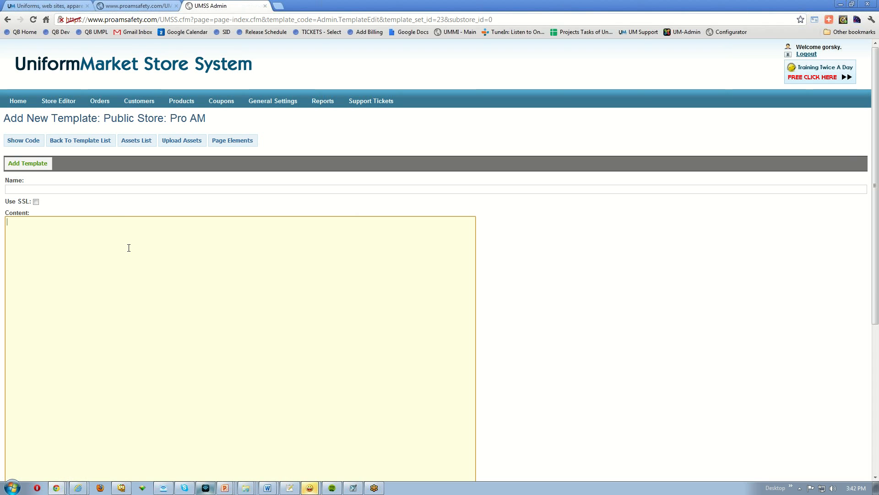
key(ctrl+v)
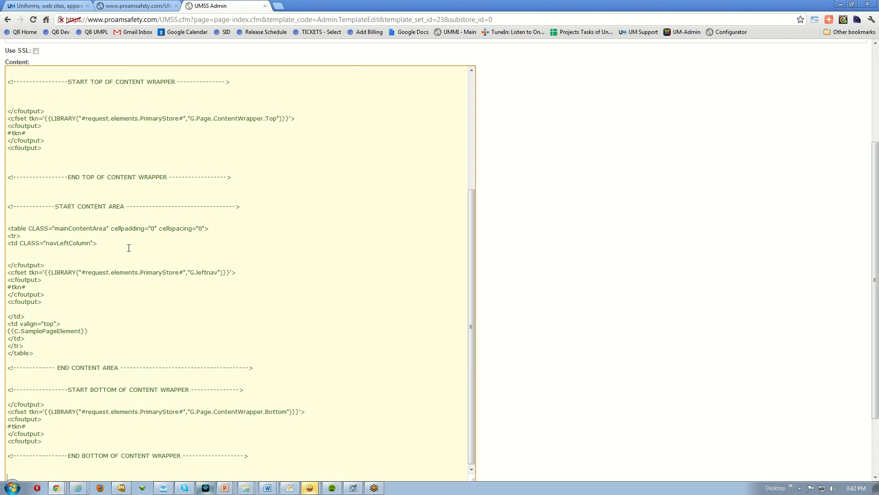
scroll(128, 248, up, 7)
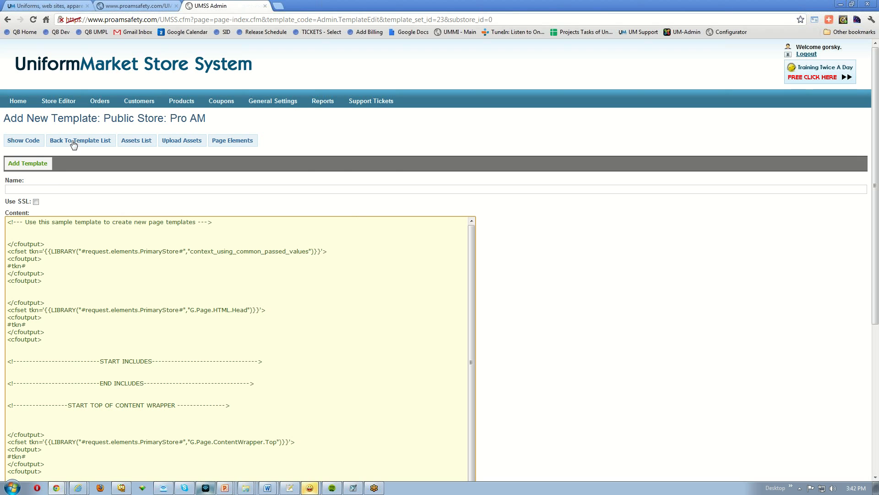
Name the new template SCBA
click(139, 8)
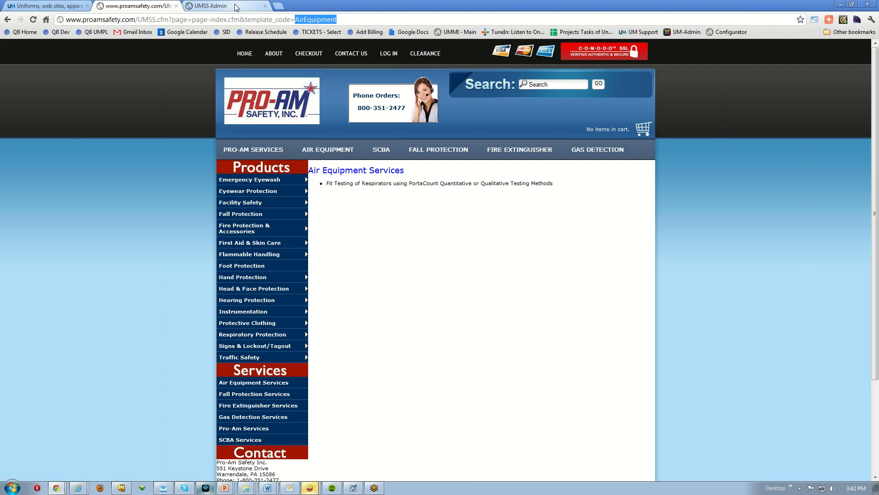
click(214, 7)
click(29, 189)
text(SCBA)
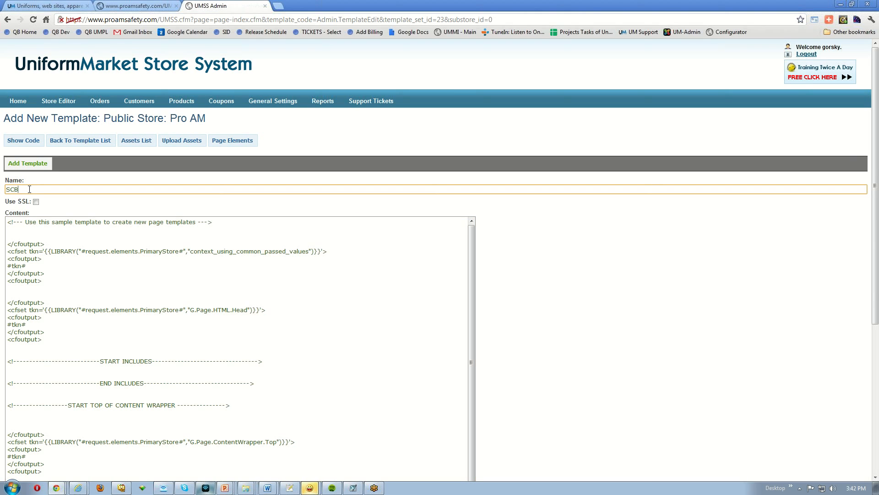
Replace SamplePageElement with SCBA in the content area's {{C.SamplePageElement}} reference and add the template
double_click(11, 189)
key(ctrl+c)
scroll(165, 259, down, 5)
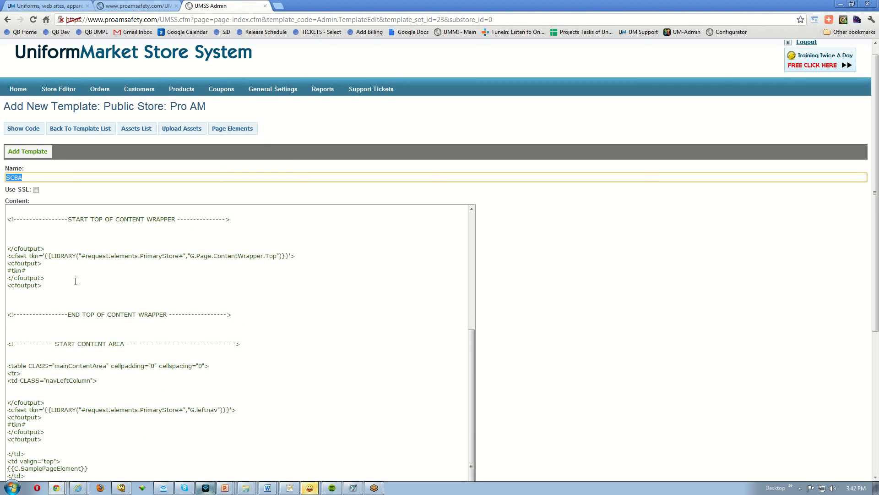
scroll(81, 436, down, 1)
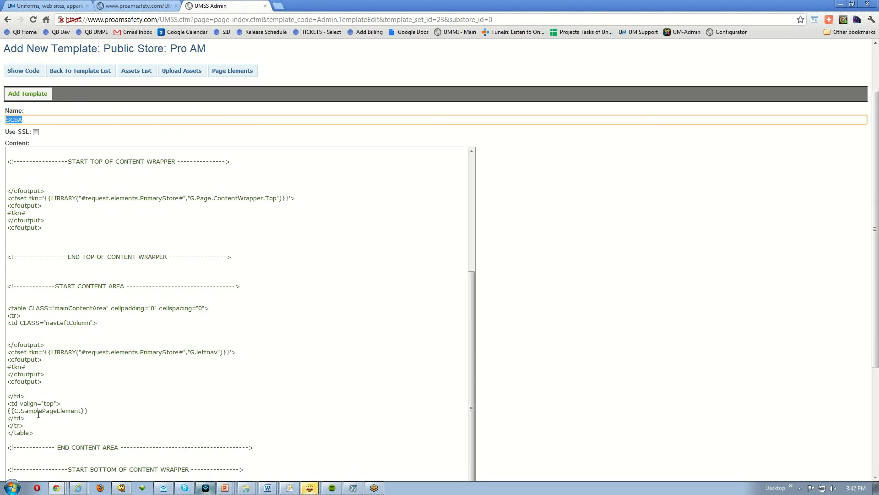
drag(10, 394, 53, 431)
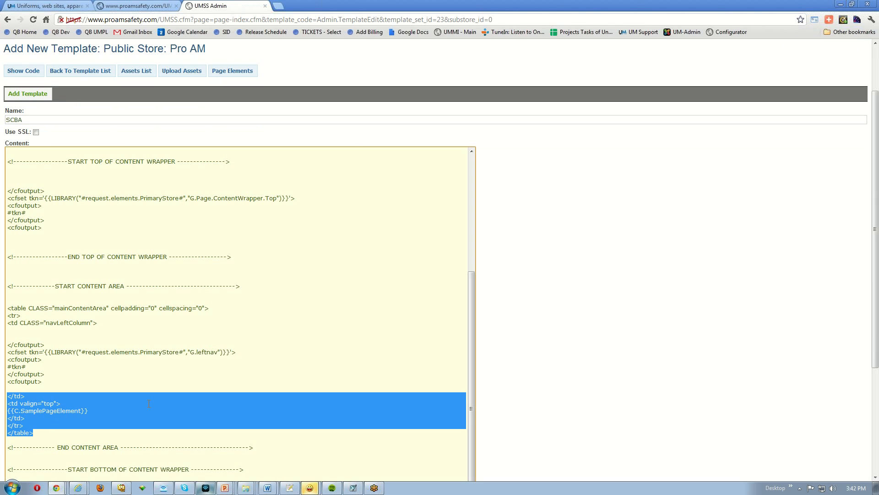
click(137, 388)
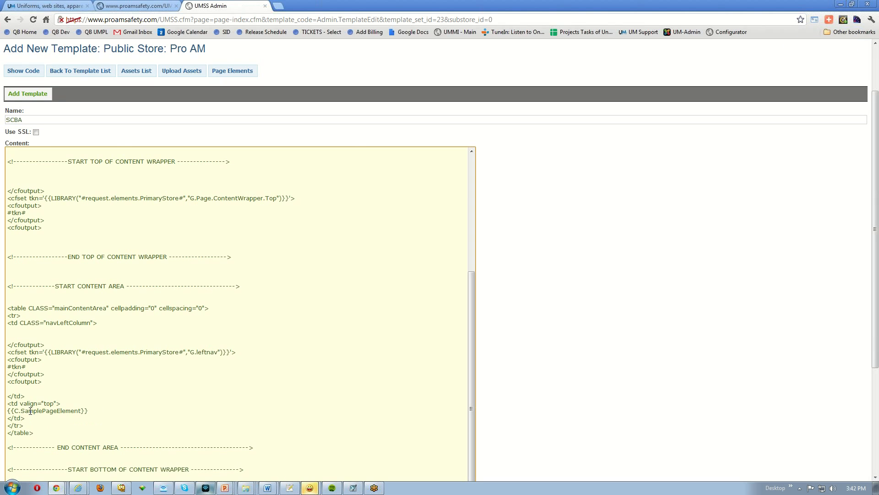
drag(81, 410, 20, 408)
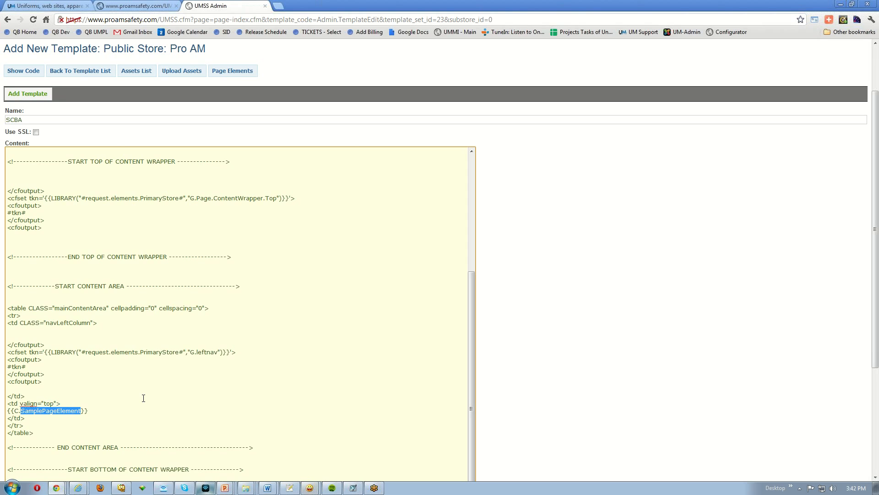
key(ctrl+v)
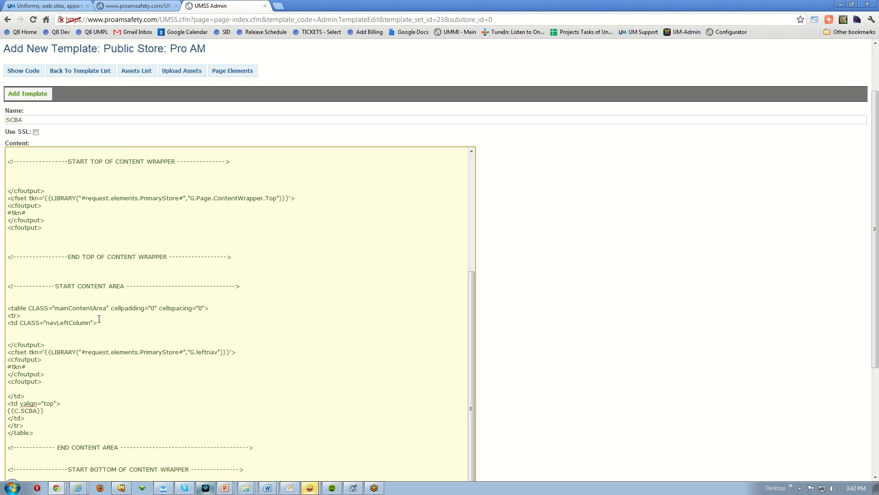
click(29, 95)
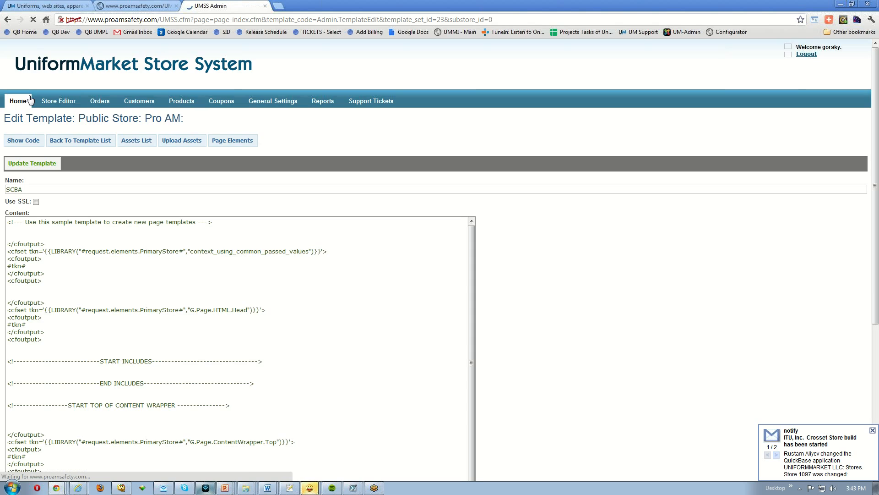
Start a new page element for the Pro AM set named C.SCBA, matching the template's reference
scroll(222, 387, down, 5)
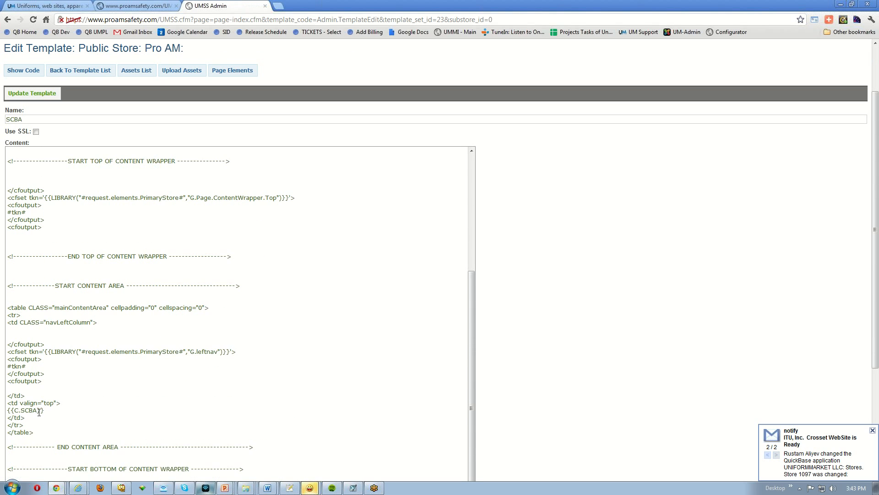
drag(38, 410, 14, 411)
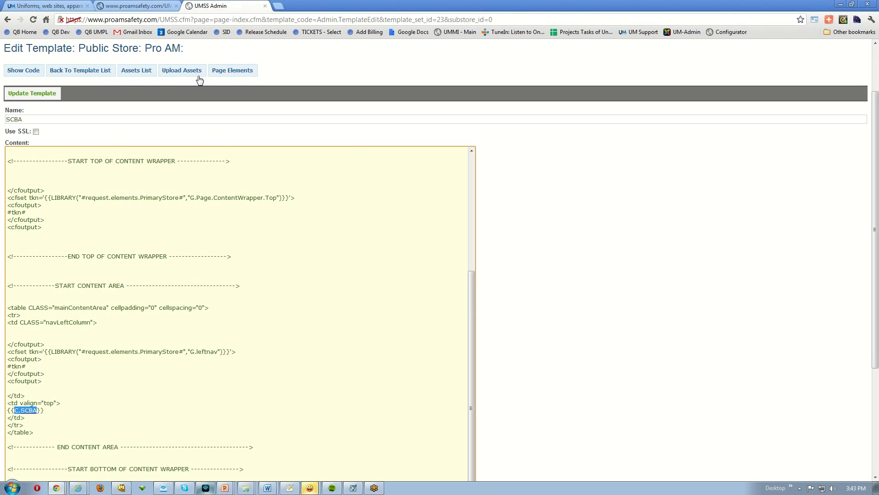
click(239, 72)
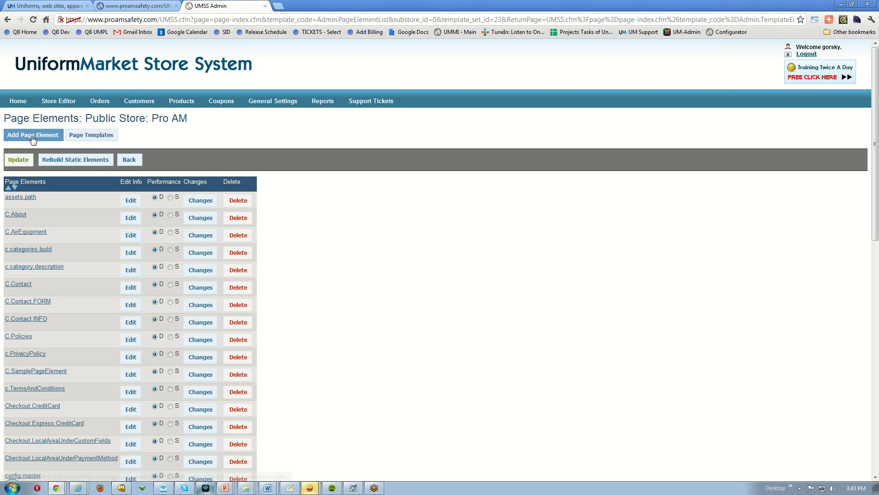
click(32, 138)
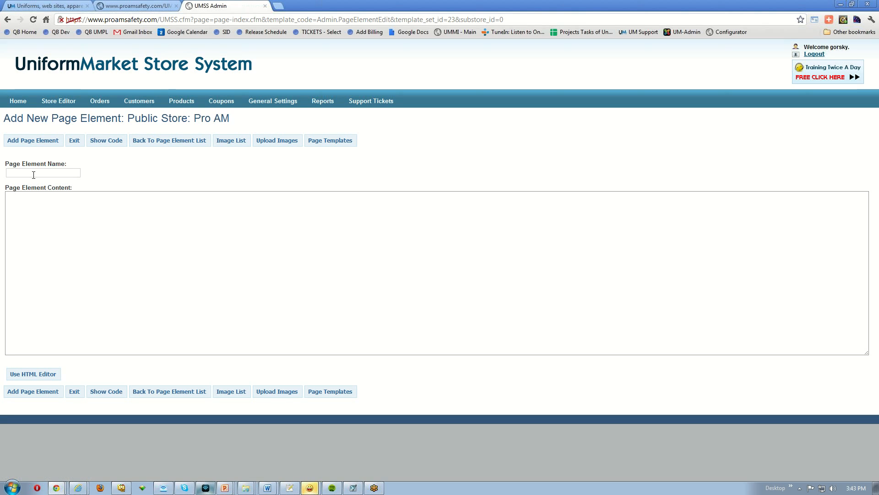
click(33, 172)
text(C.SCBA)
Enter "This is where my HTML code goes of my content" and "SCBA is......" as two lines of page element content
click(29, 220)
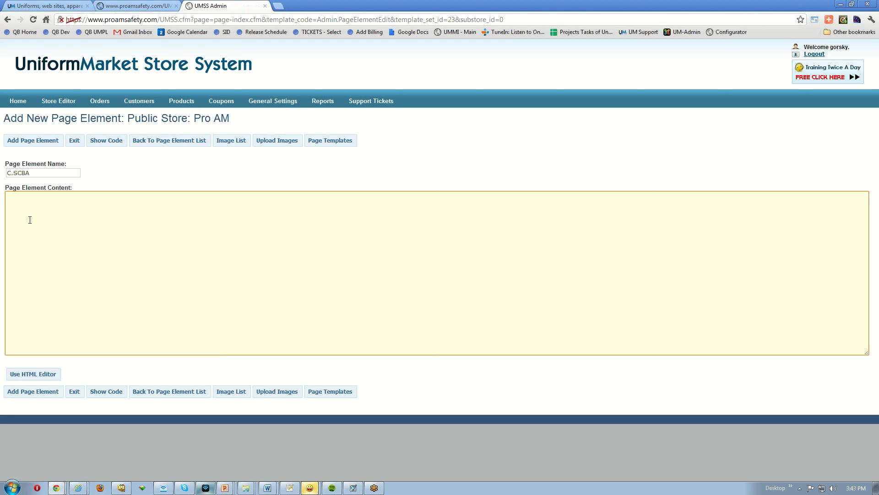
text(This is hwere)
key(BackSpace)
key(BackSpace)
key(BackSpace)
key(BackSpace)
text(where my HTML code goes of my content)
key(Return)
text(SCBA oi)
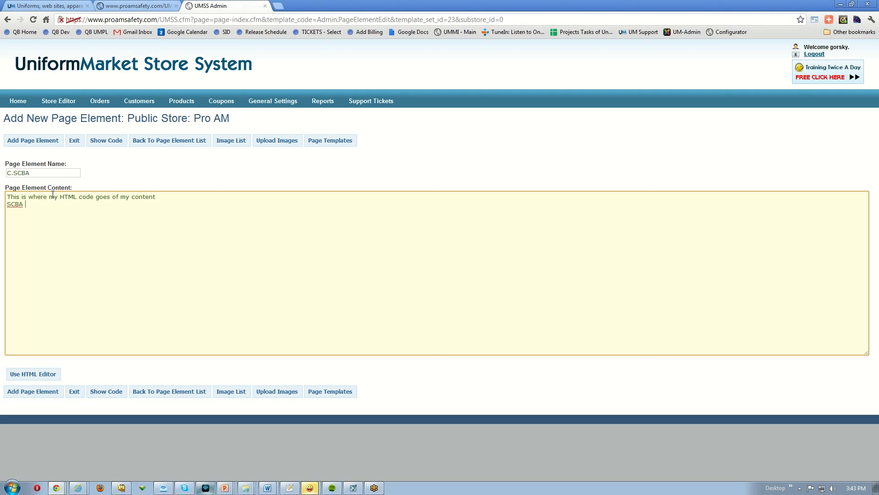
key(BackSpace)
key(BackSpace)
key(BackSpace)
text(is.....)
Add the image tag <img src="/model/images/test.jpg"> on a third line of the page element content
key(Return)
text(<ima)
text(g src=)
text(mode)
text(l/images/tes)
text(t)
text(.jpg)
text(")
text(>)
Review the entered content and add the C.SCBA page element to the store
drag(9, 191, 125, 363)
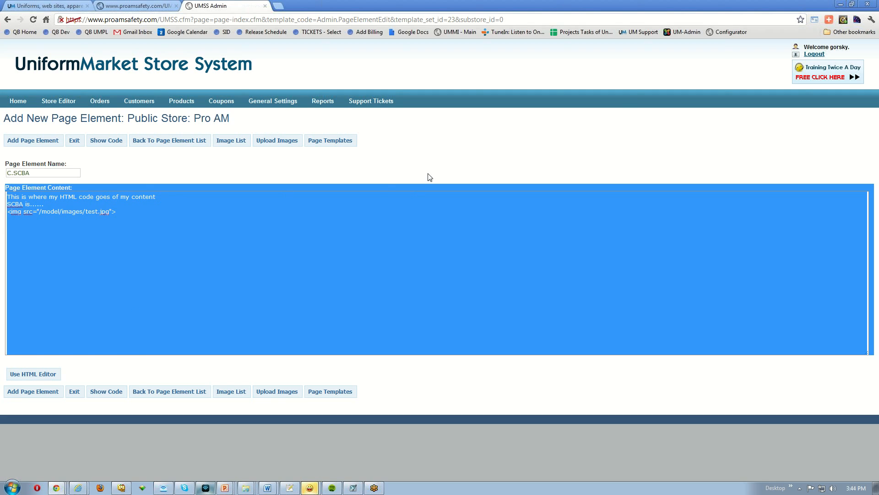
click(433, 160)
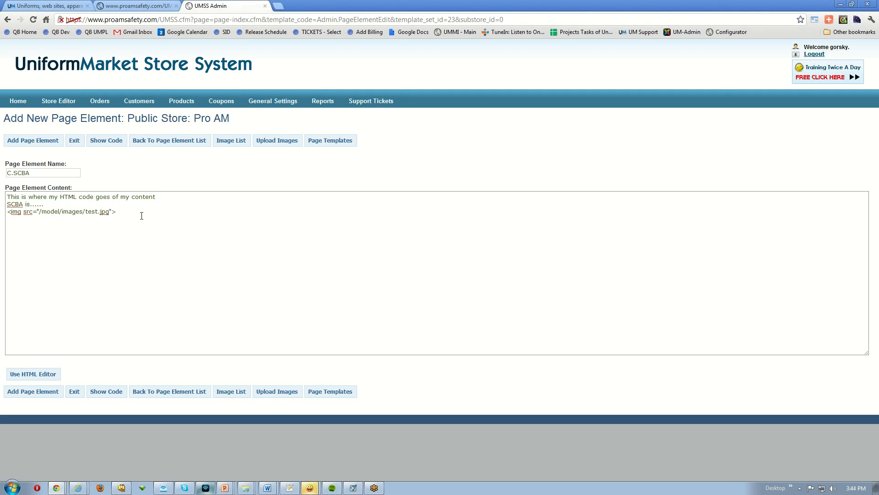
click(41, 144)
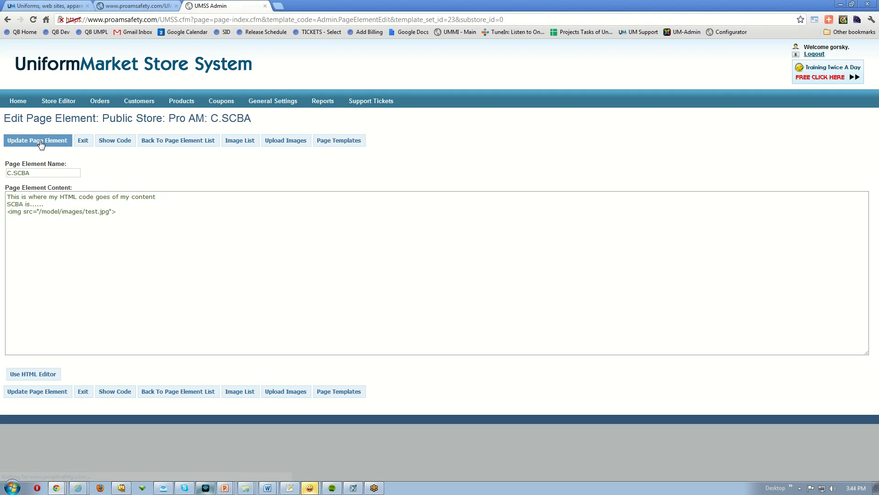
Load the storefront page with template_code=SCBA in its URL and check the new page's content
double_click(23, 173)
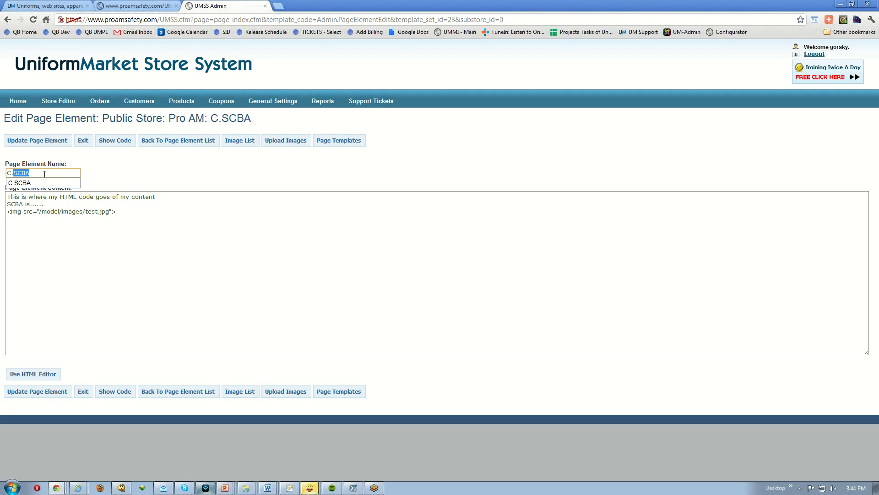
click(138, 6)
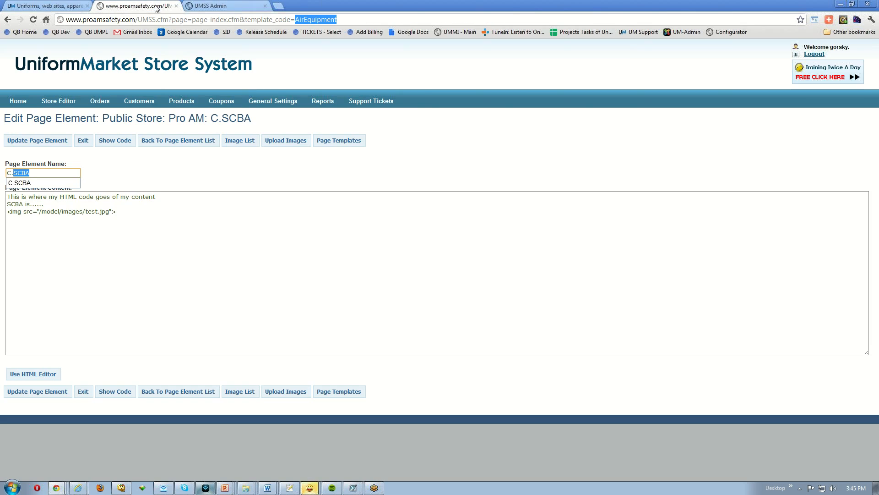
click(298, 19)
drag(298, 19, 365, 18)
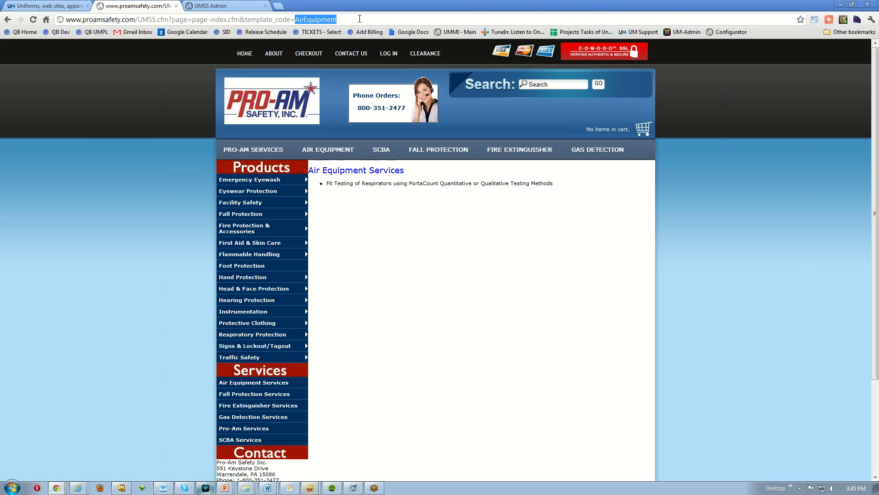
text(SCBA)
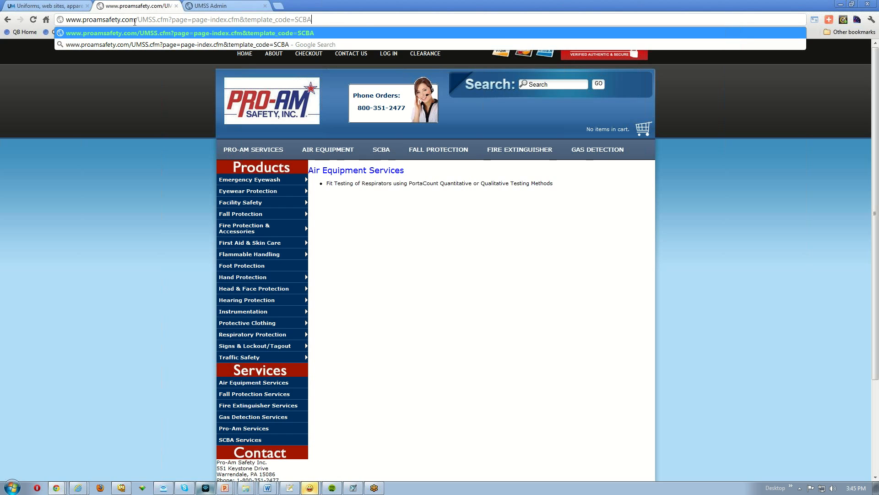
drag(138, 20, 296, 20)
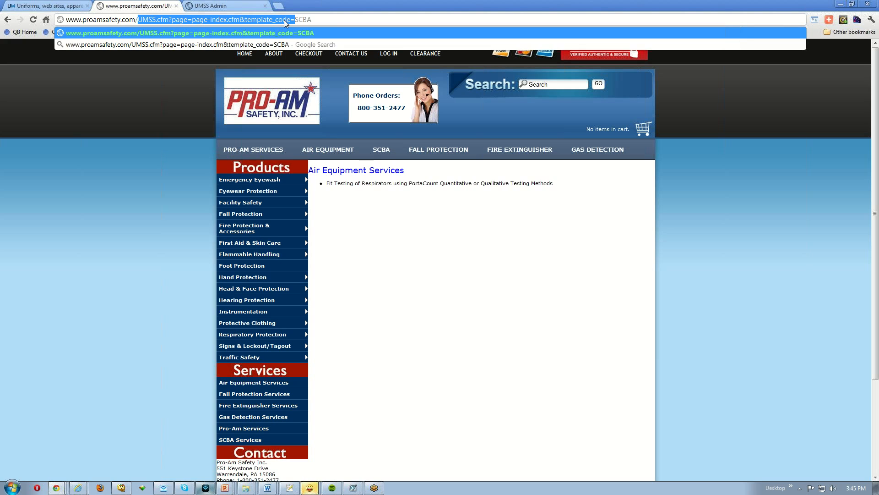
double_click(298, 19)
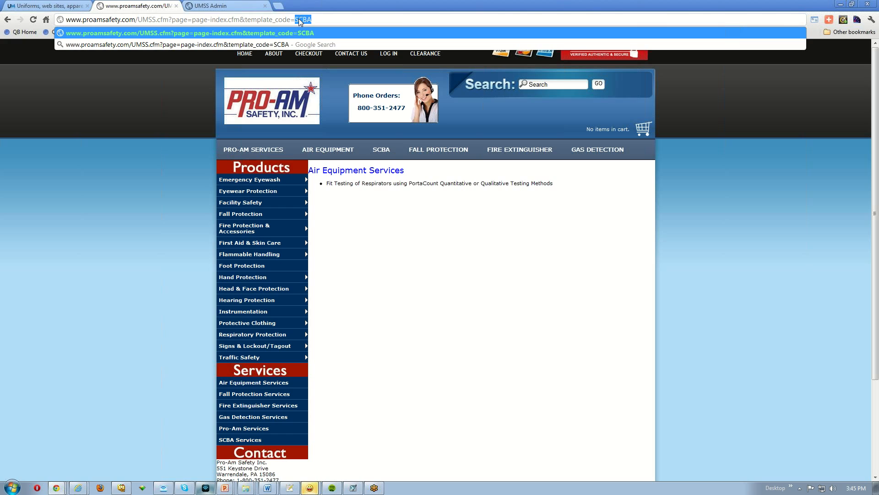
key(Return)
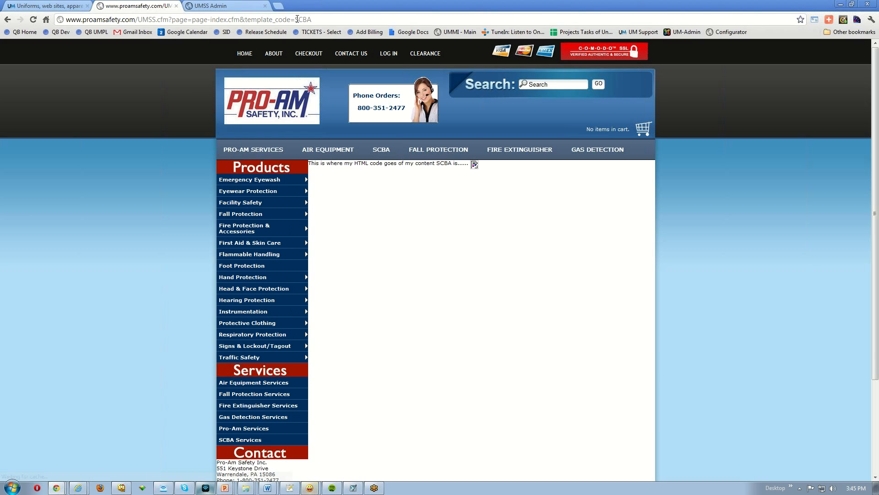
drag(313, 165, 466, 165)
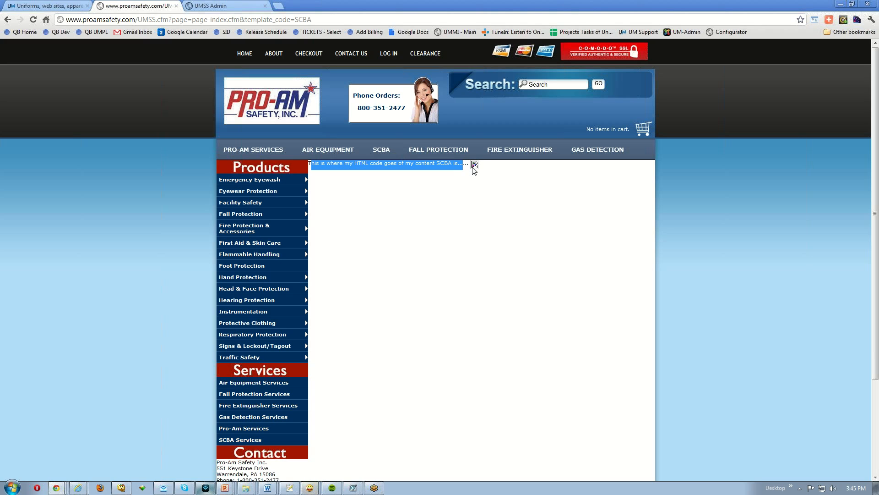
Follow the storefront's Air Equipment and SCBA top navigation links to compare the pages they lead to
click(492, 238)
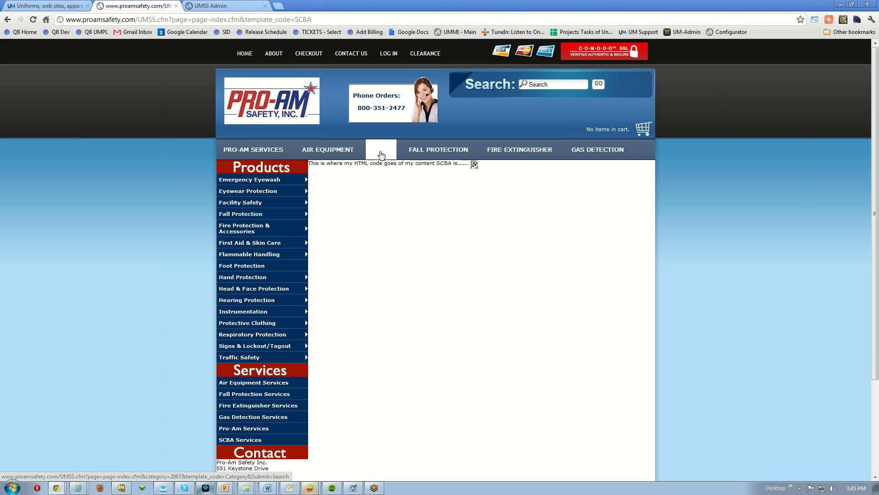
click(329, 151)
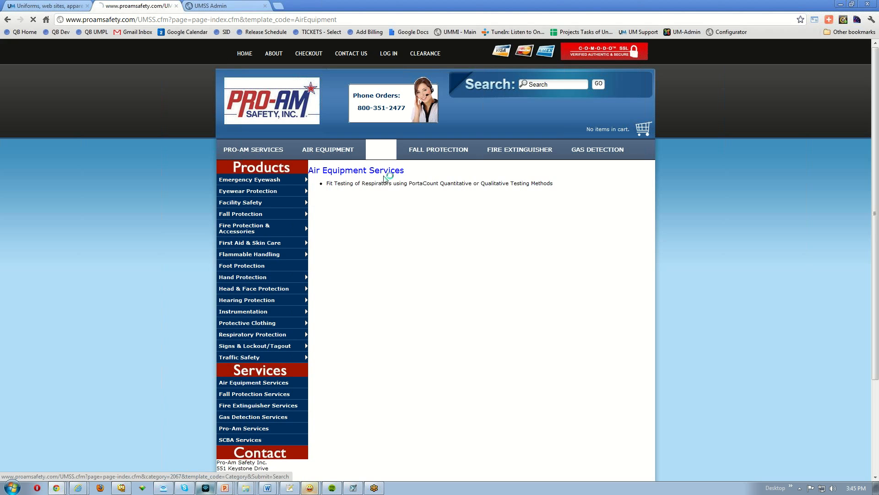
click(380, 152)
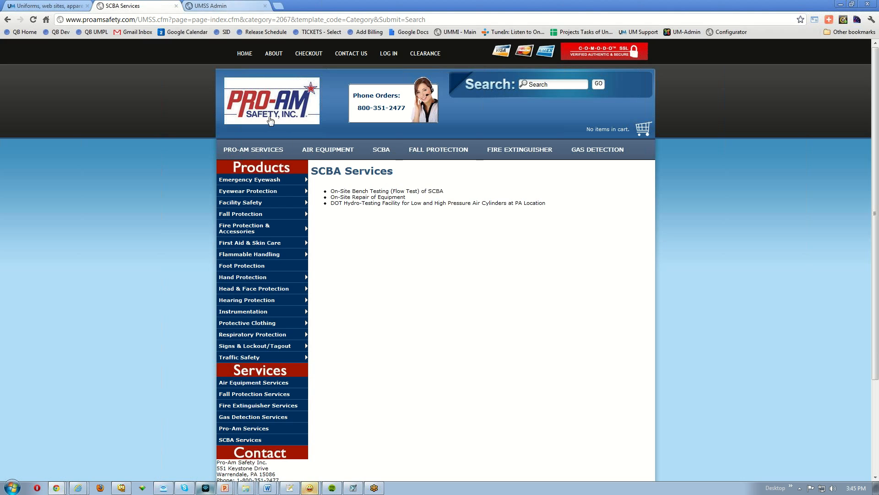
click(318, 154)
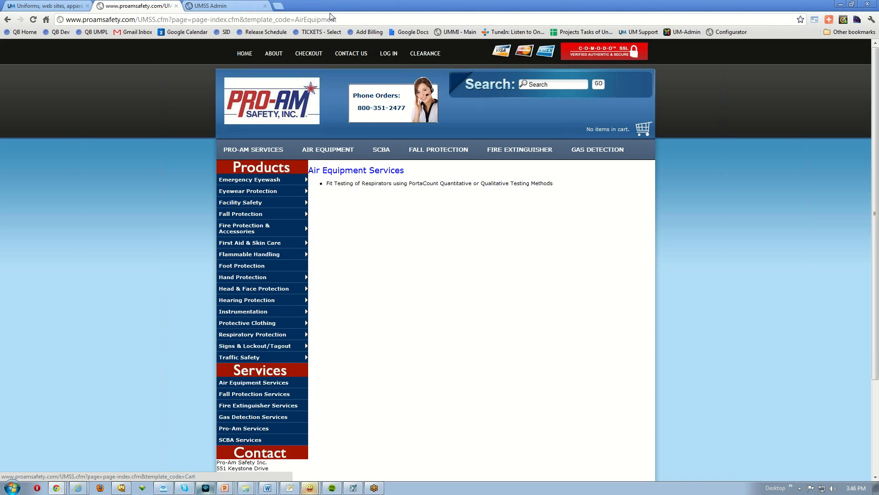
drag(345, 20, 139, 35)
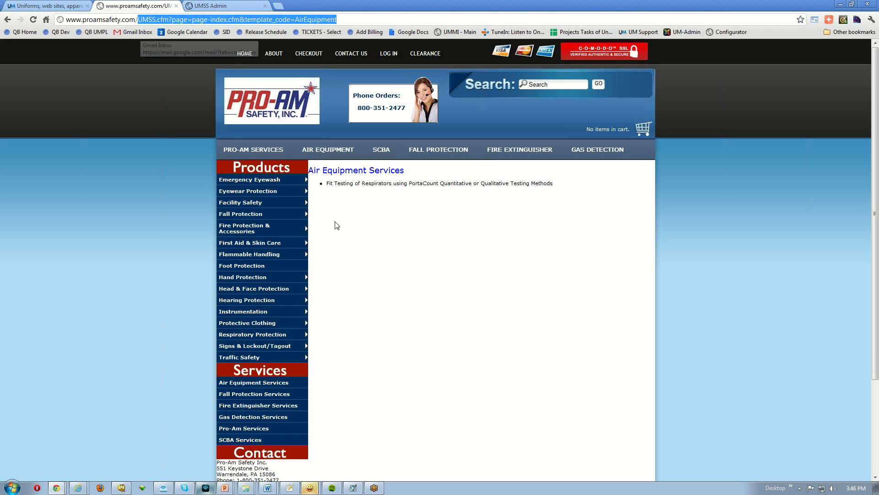
click(328, 33)
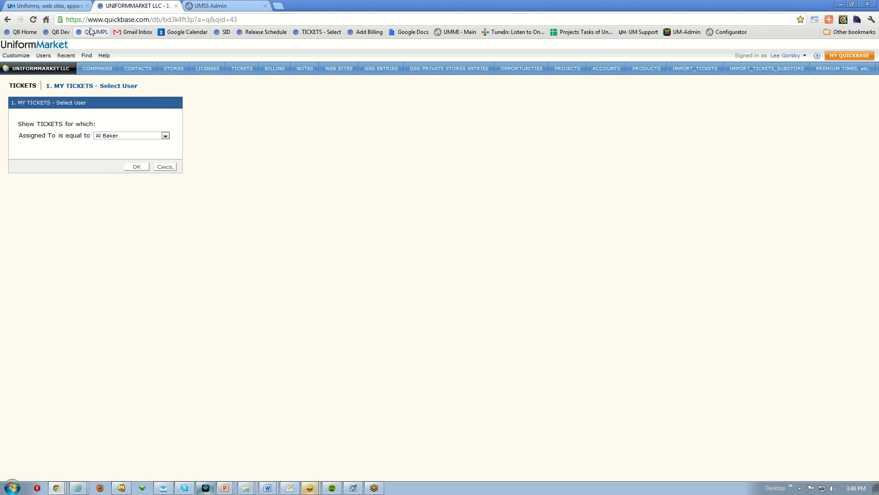
click(8, 19)
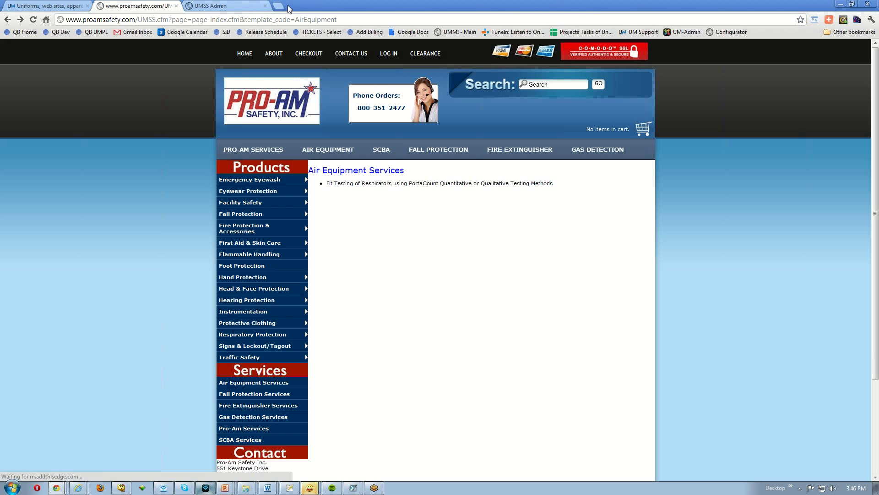
Change the template code in the storefront address to SCBA and copy the path /UMSS.cfm?page=page-index.cfm&template_code=SCBA
double_click(354, 19)
text(SCBA)
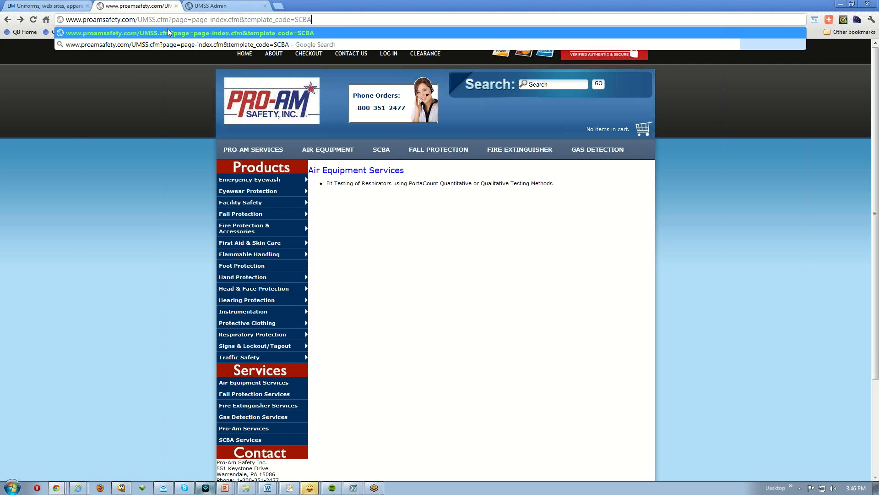
drag(135, 20, 365, 32)
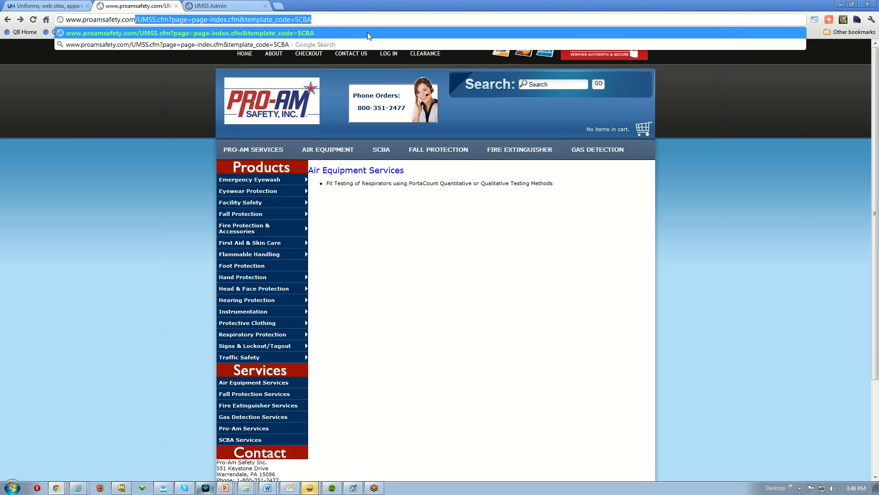
In the store admin's Top Navigation content, set the SCBA block's URL to /UMSS.cfm?page=page-index.cfm&template_code=SCBA and update the block
click(242, 7)
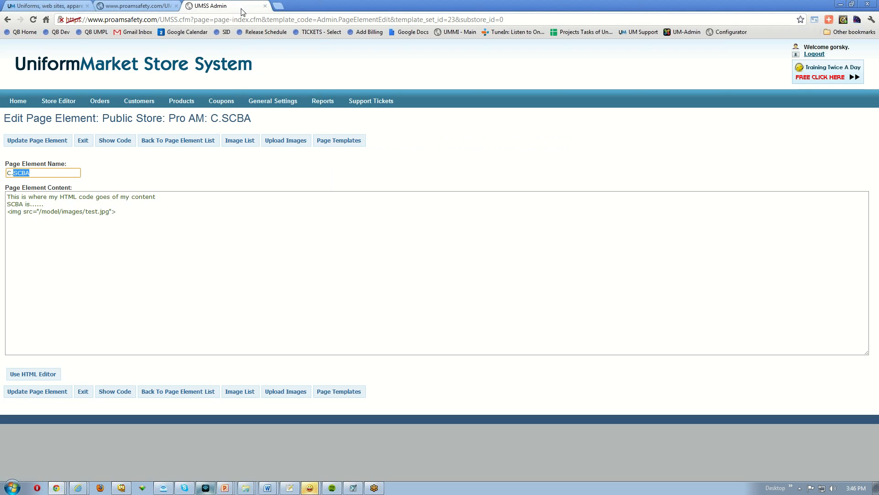
click(65, 102)
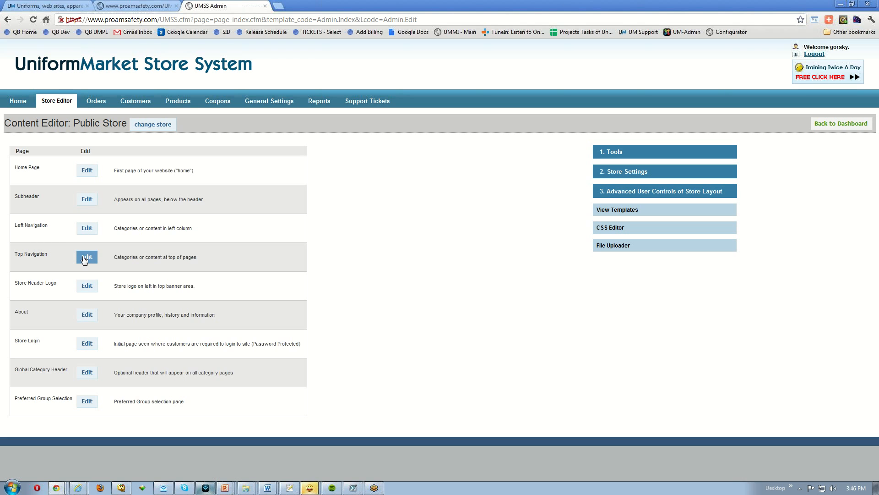
click(84, 258)
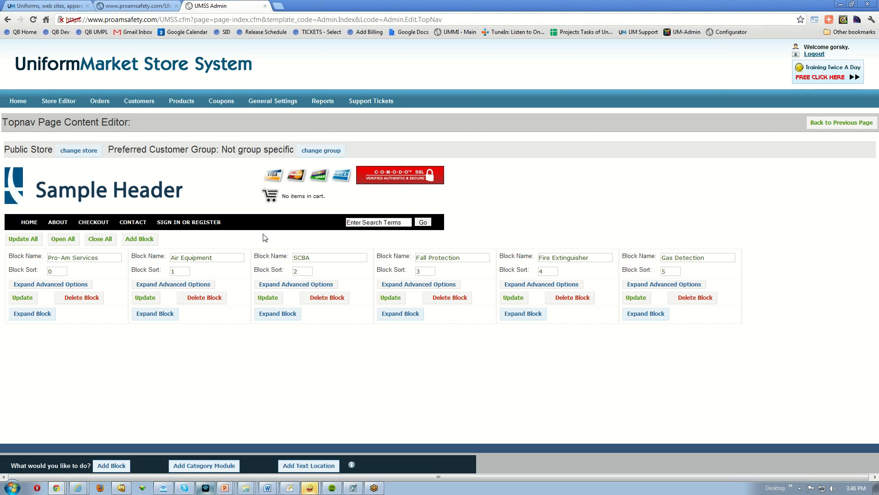
click(292, 284)
drag(293, 311, 463, 321)
key(ctrl+v)
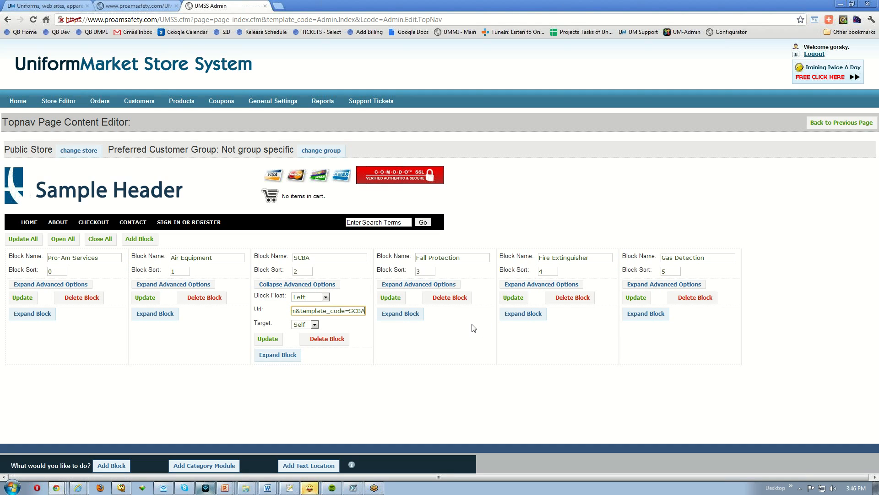
click(270, 339)
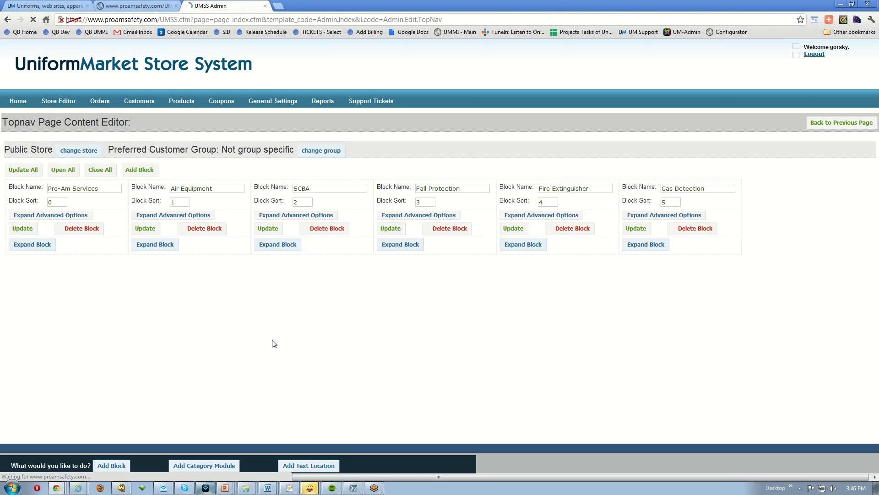
Reload the storefront and follow the SCBA top navigation link to check which page it opens
click(149, 7)
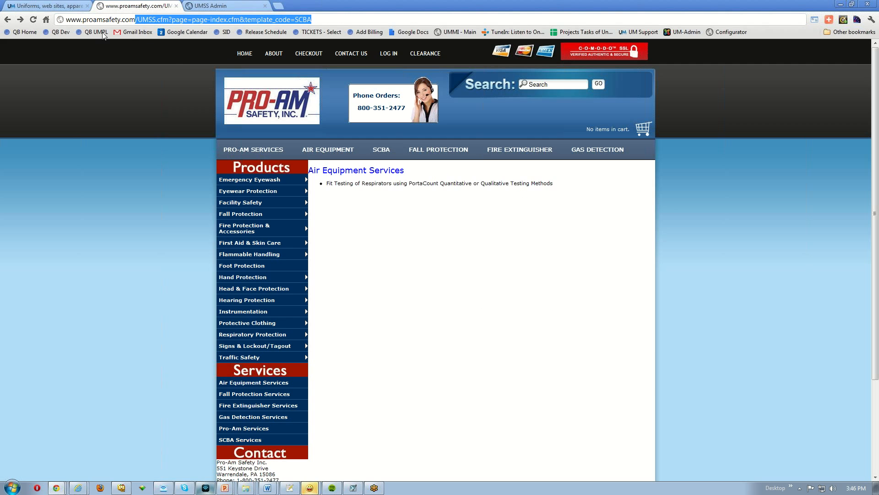
click(33, 19)
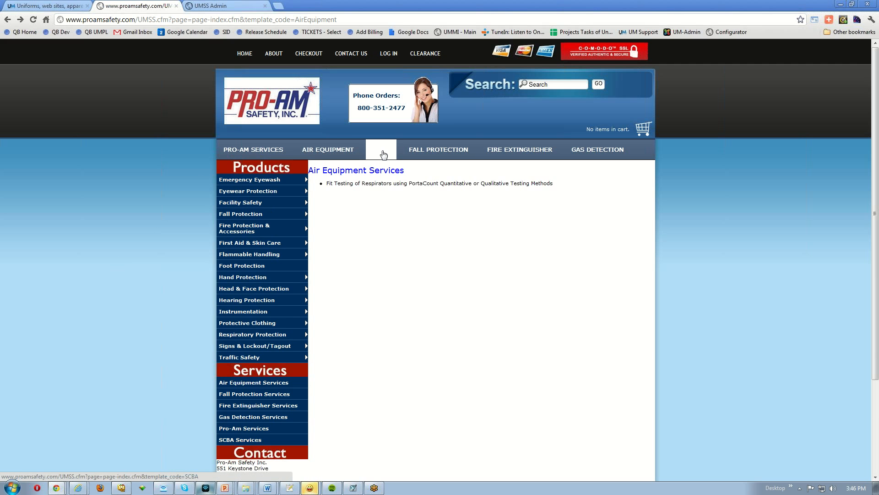
click(384, 153)
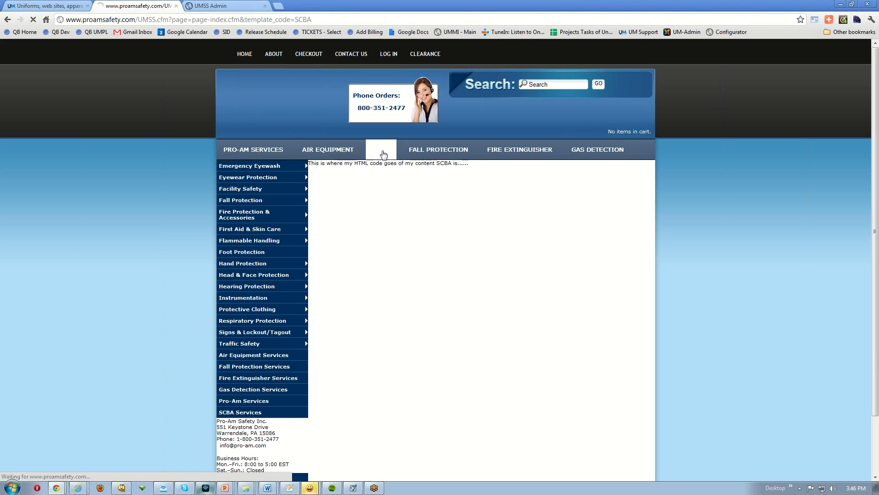